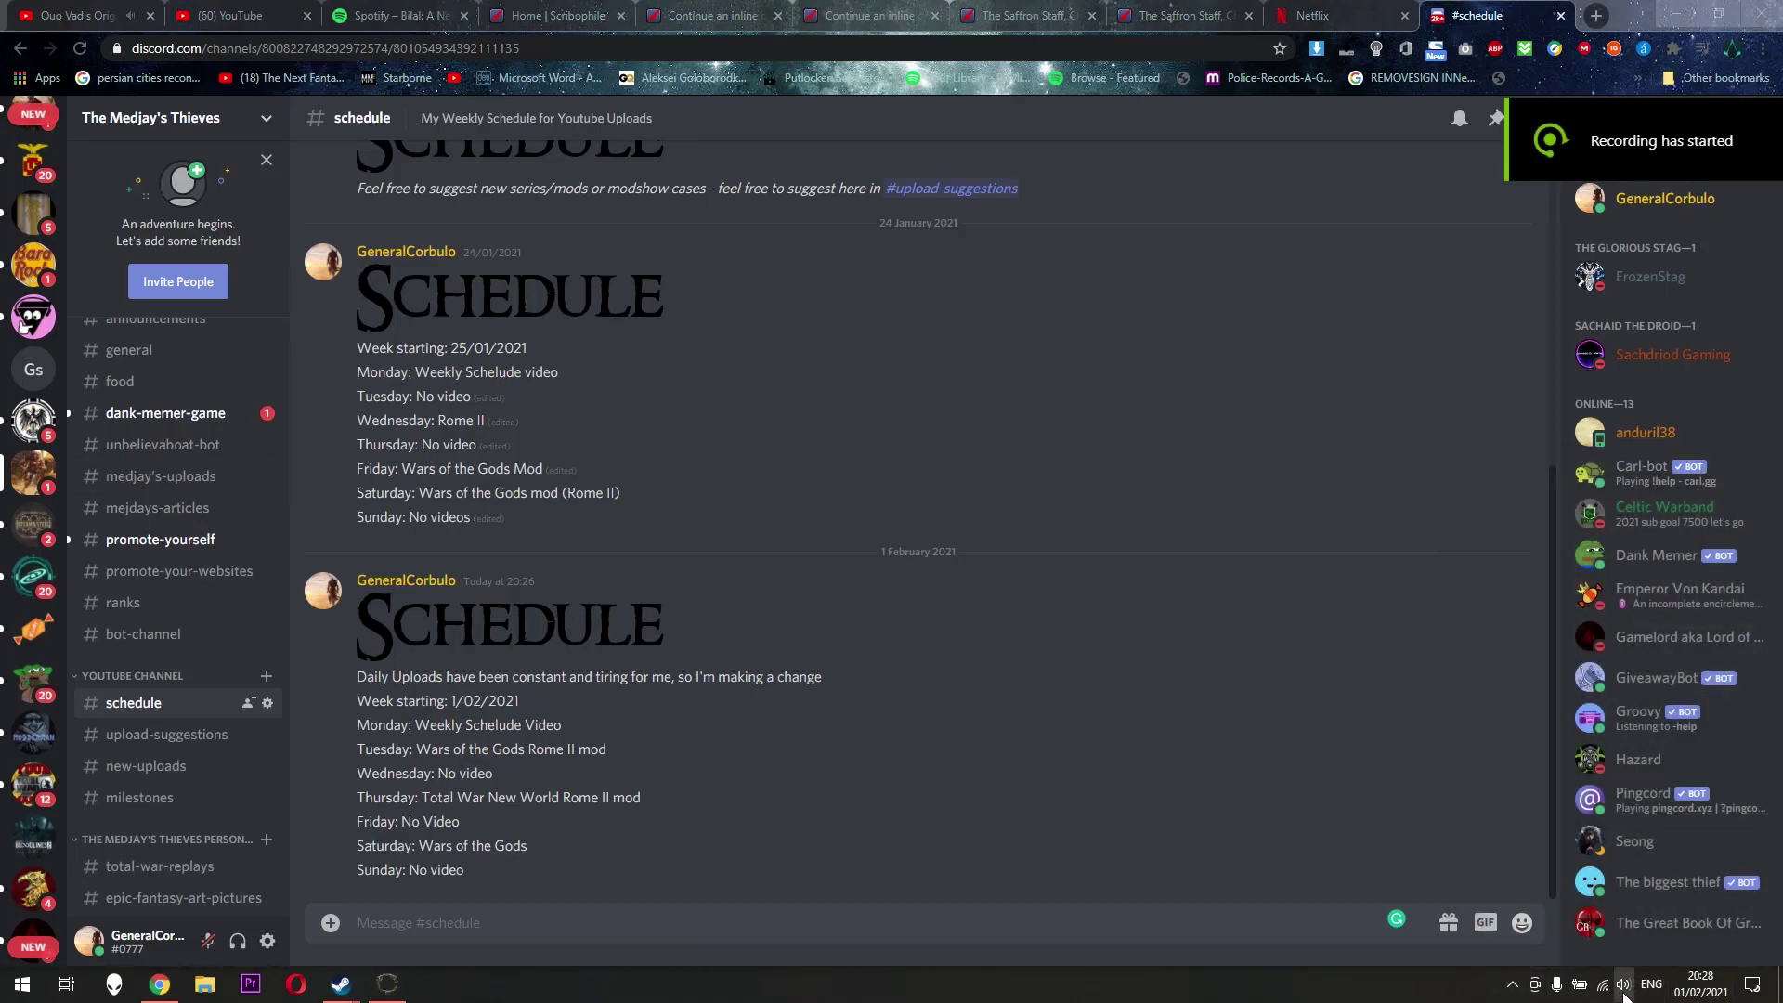
click(1624, 984)
click(1625, 875)
click(1595, 856)
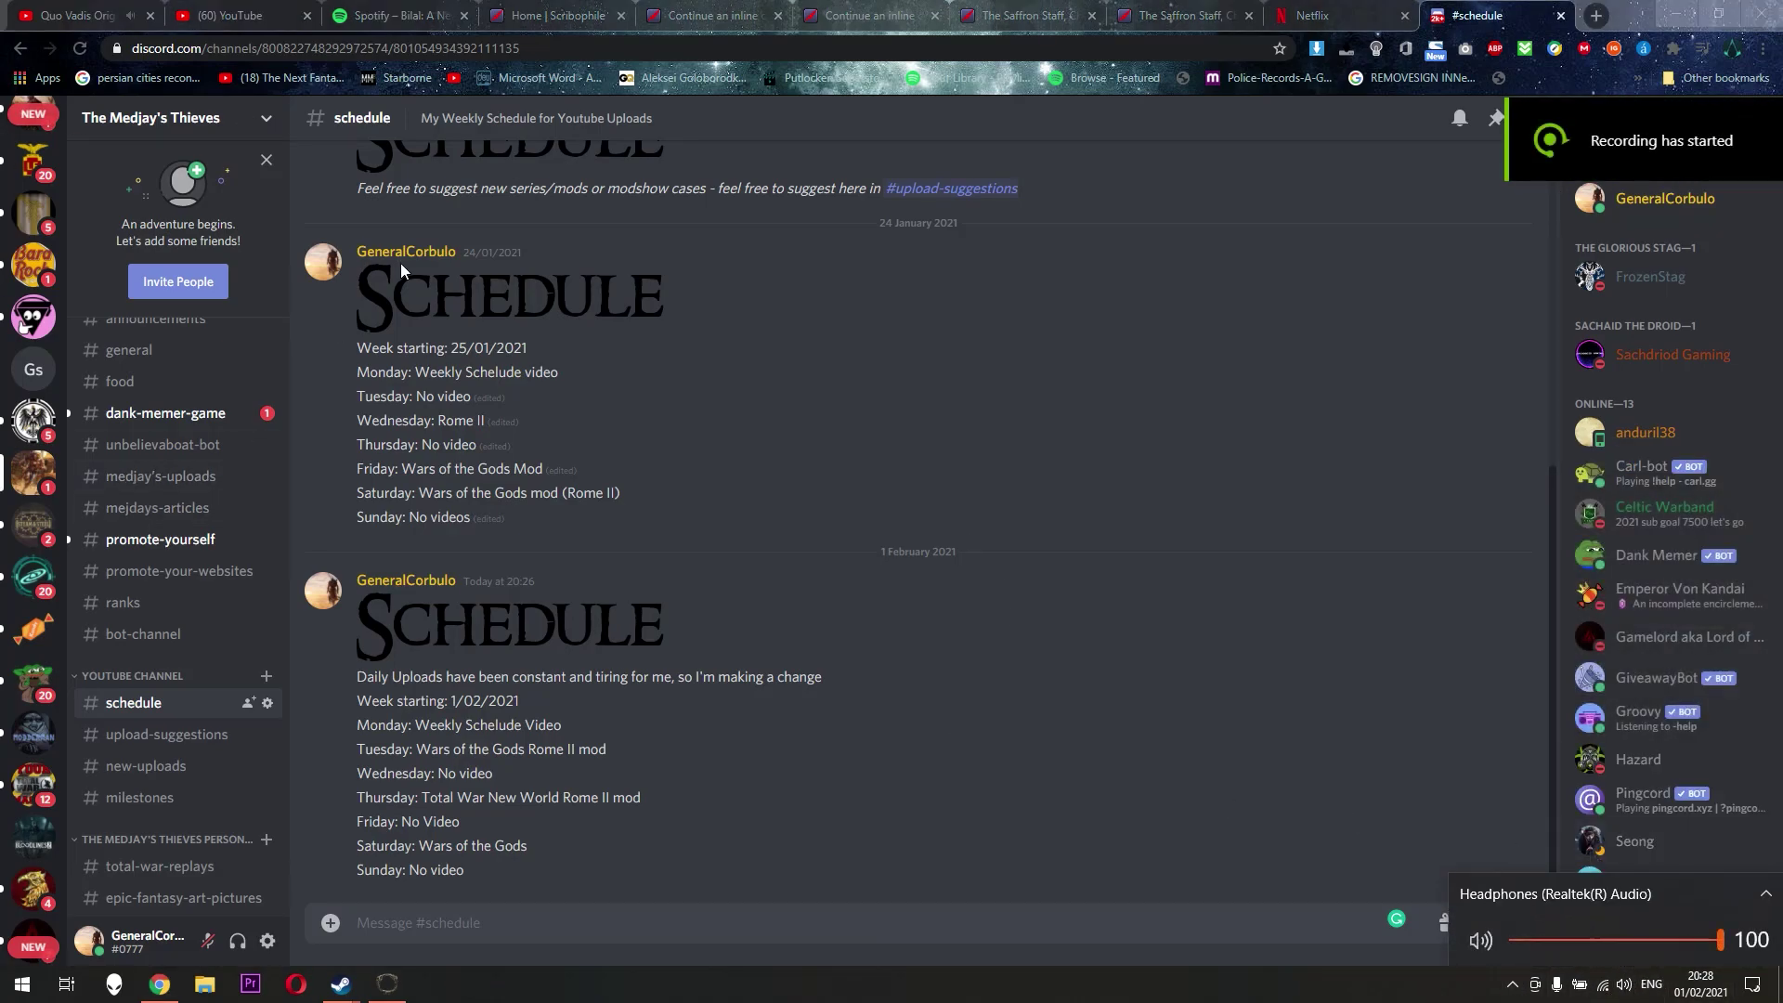
click(1264, 270)
mouse_move(900, 469)
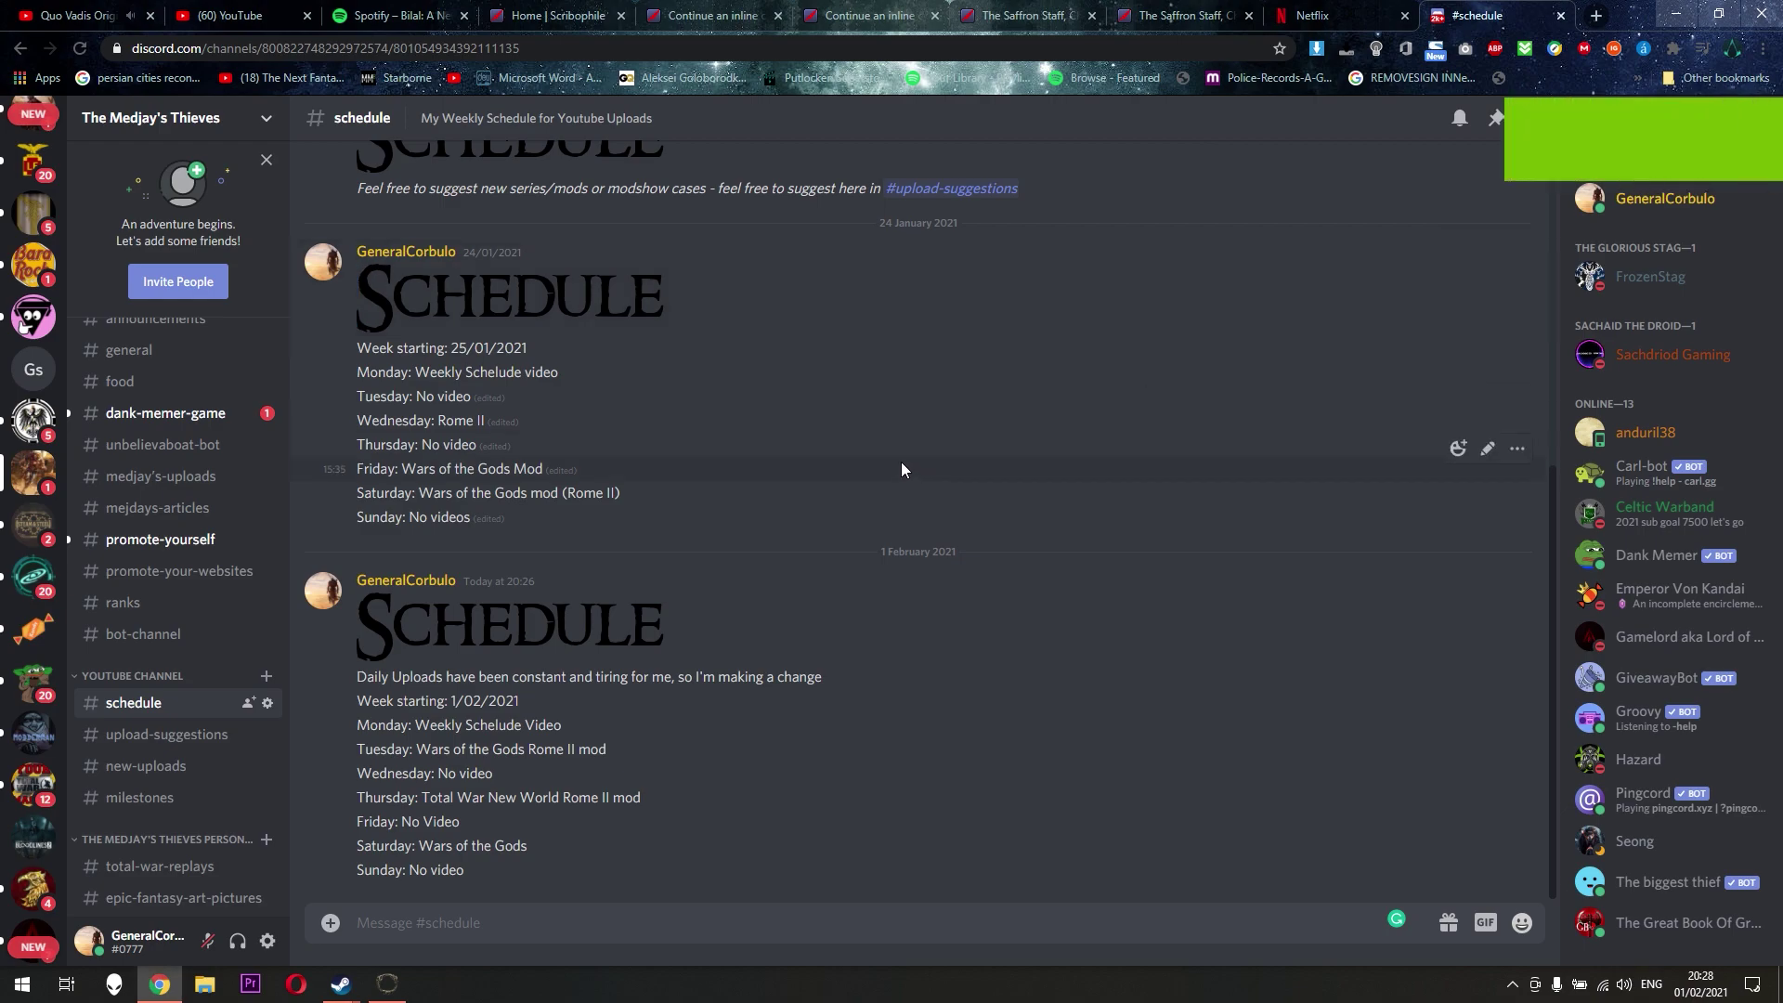